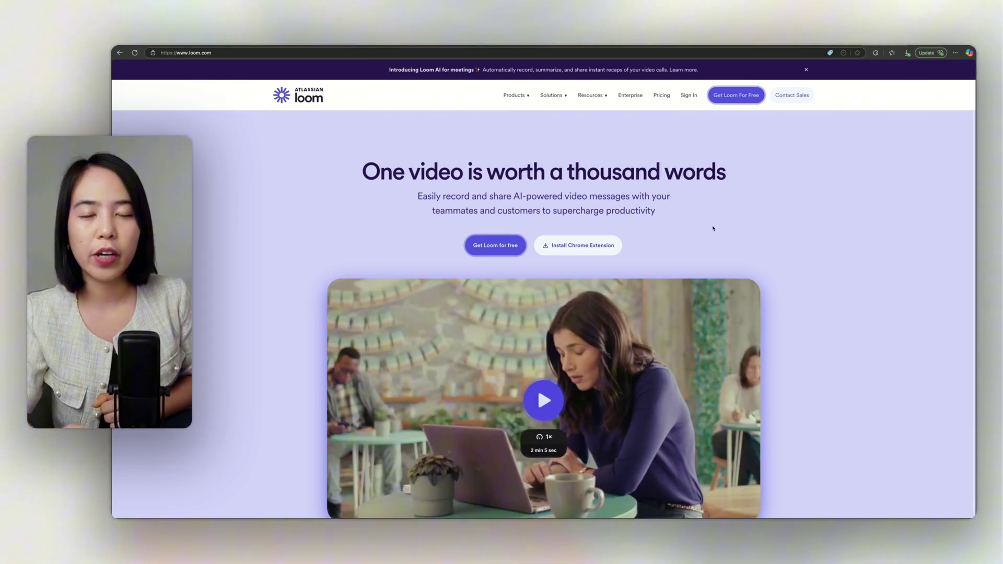
# Step: Scroll down the loom.com homepage and back up to the top
pyautogui.scroll(-1, 626, 315)
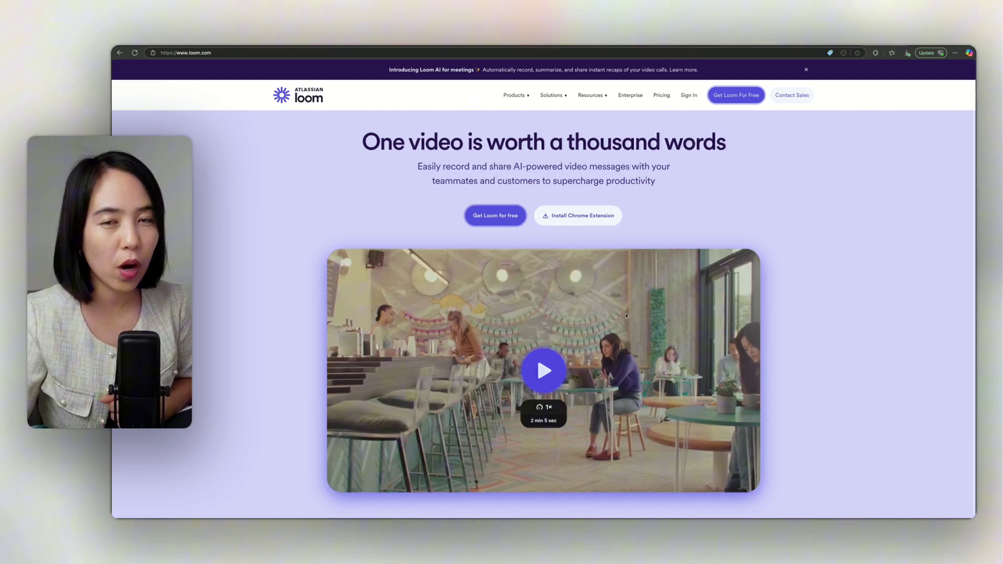
pyautogui.scroll(1, 635, 359)
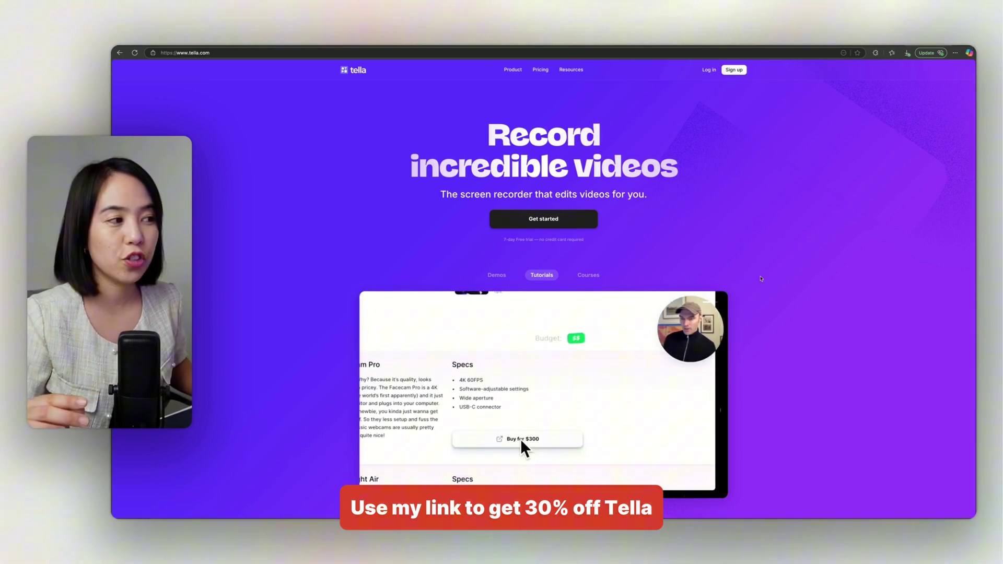
# Step: Scroll down tella.com to view the homepage demo tabs
pyautogui.scroll(-2, 665, 339)
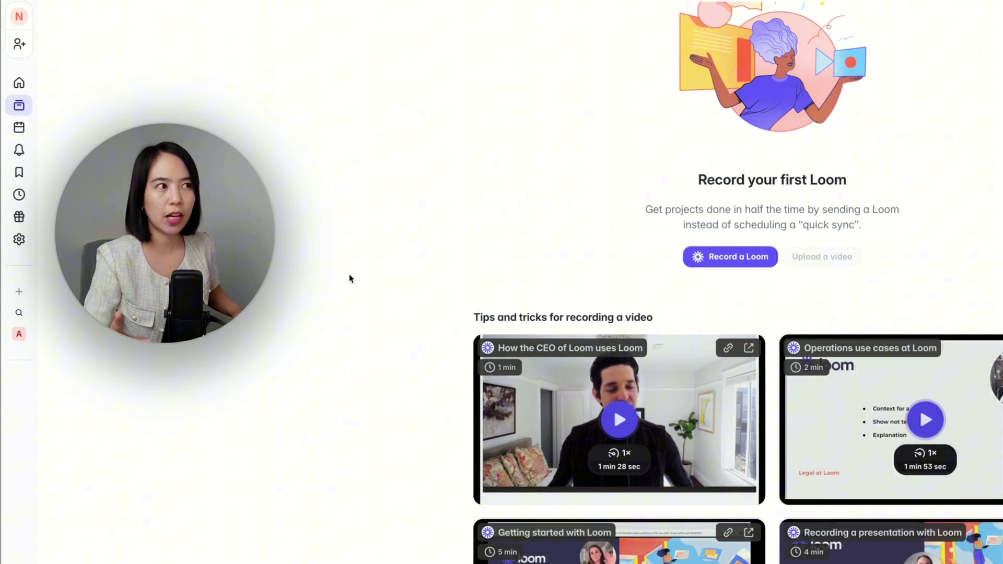
# Step: Visit Loom's Meetings, Notifications and History pages, expand the navigation and workspace menu, then return Home
pyautogui.scroll(2, 349, 278)
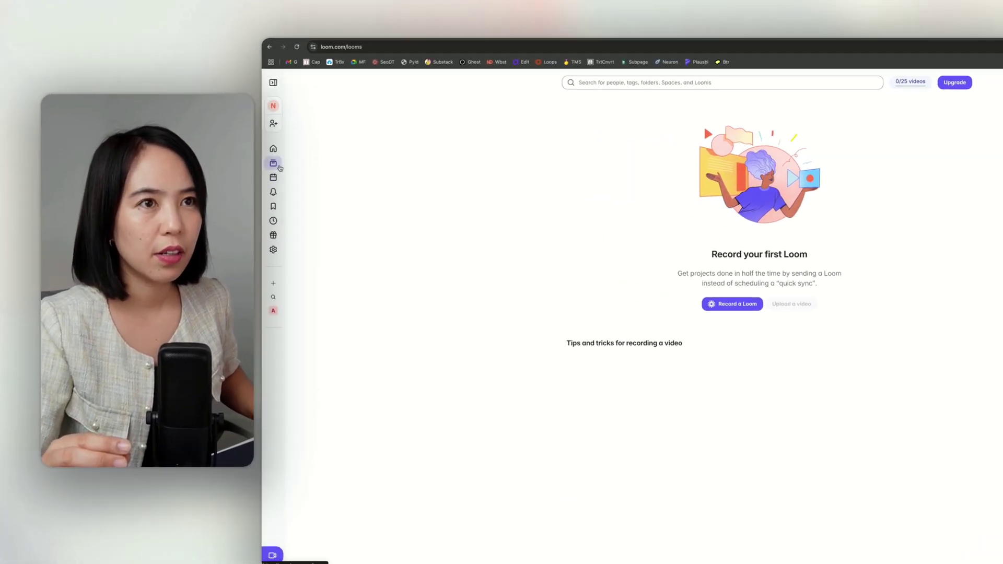
pyautogui.click(161, 169)
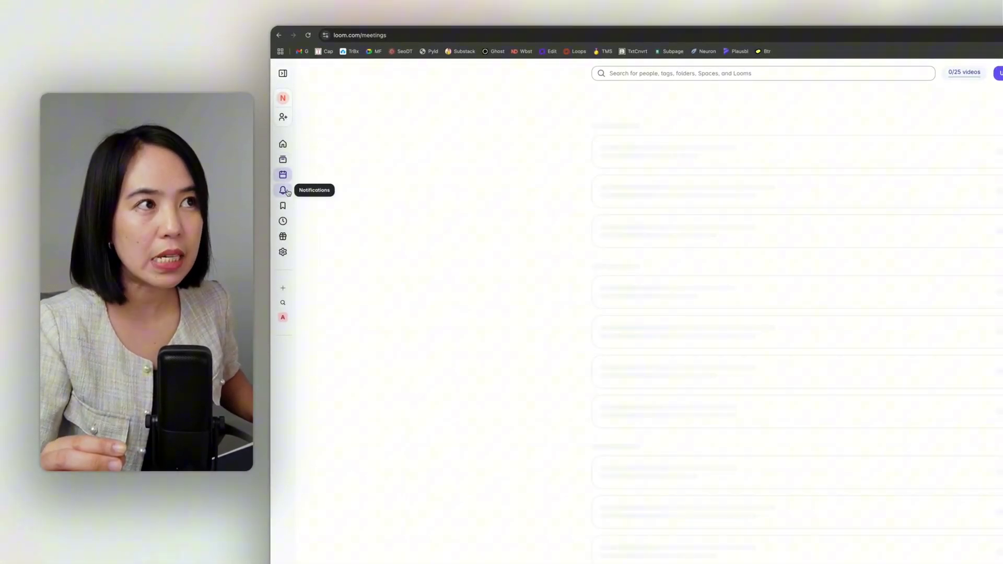
pyautogui.click(285, 191)
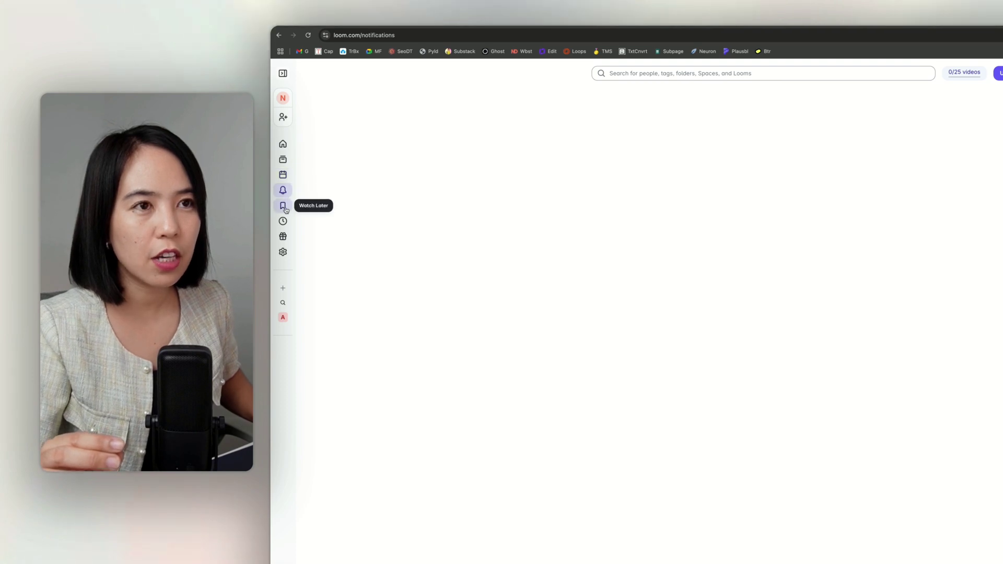
pyautogui.click(283, 222)
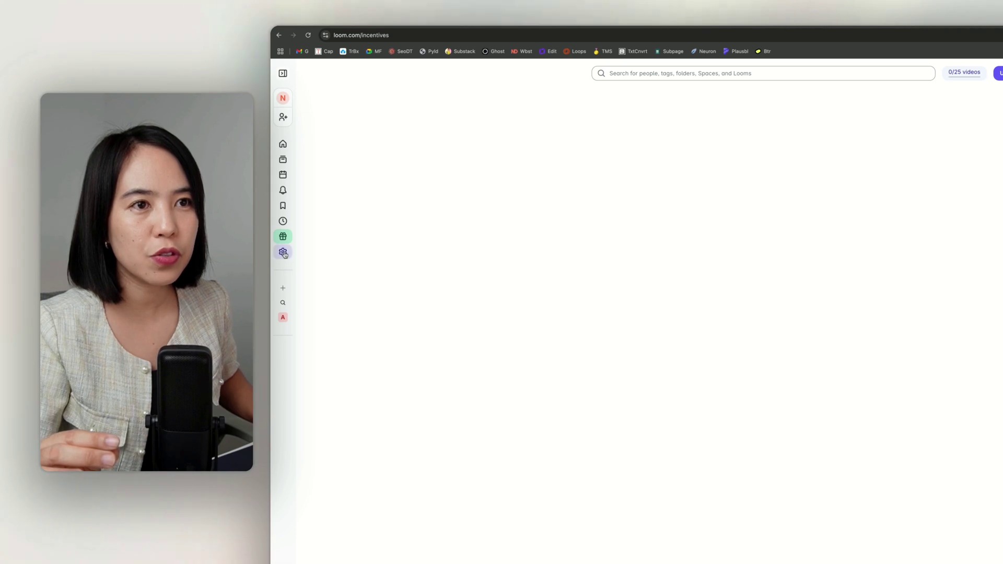
pyautogui.click(282, 73)
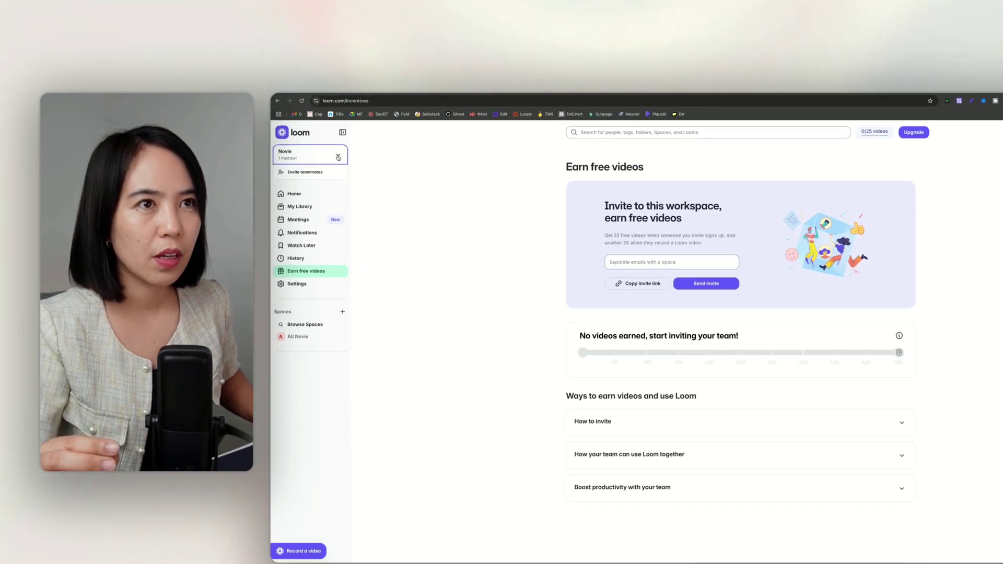
pyautogui.click(338, 156)
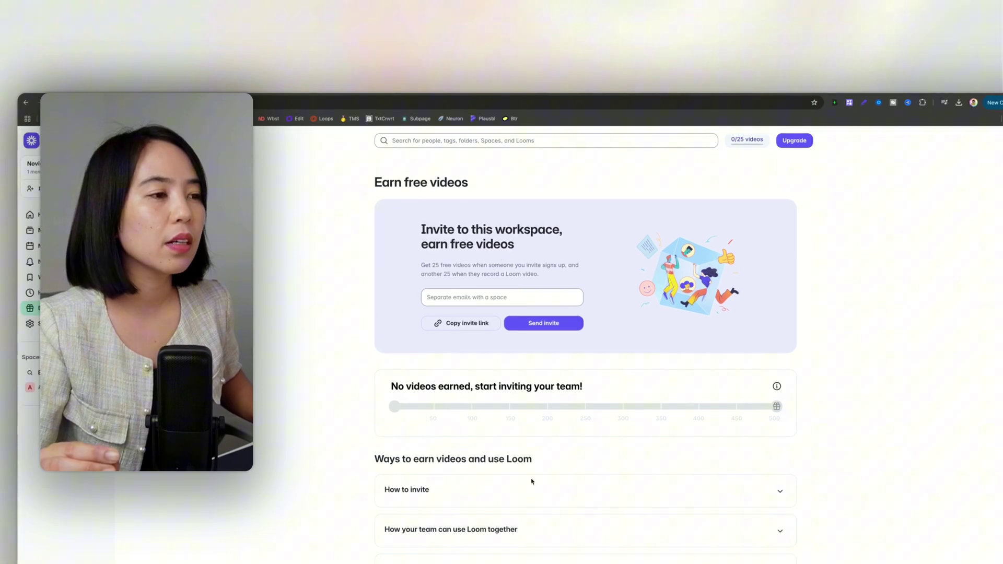
pyautogui.click(271, 248)
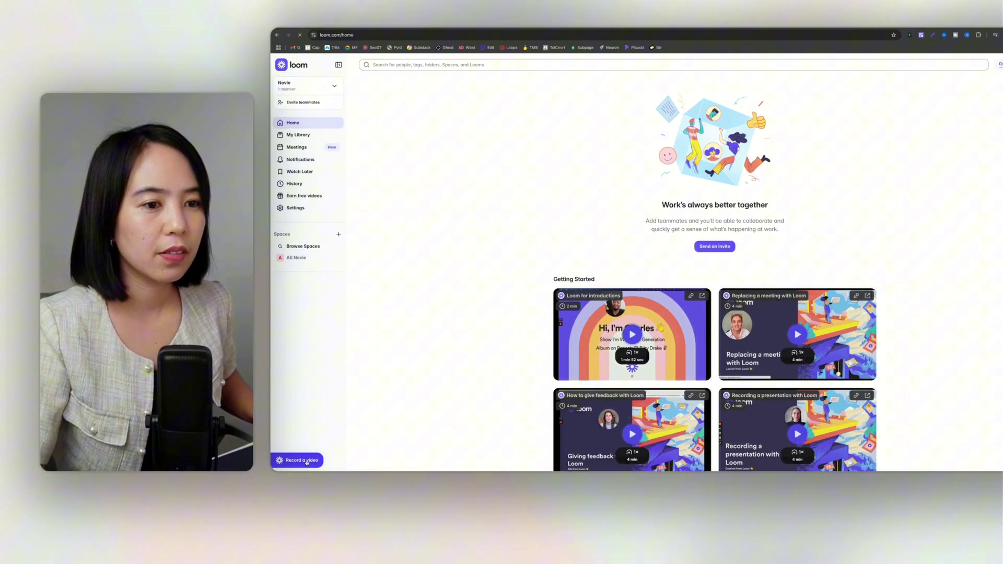
# Step: Set up a Loom recording with camera and mic allowed, the ZV-E10 camera, and the bubble moved up
pyautogui.click(301, 463)
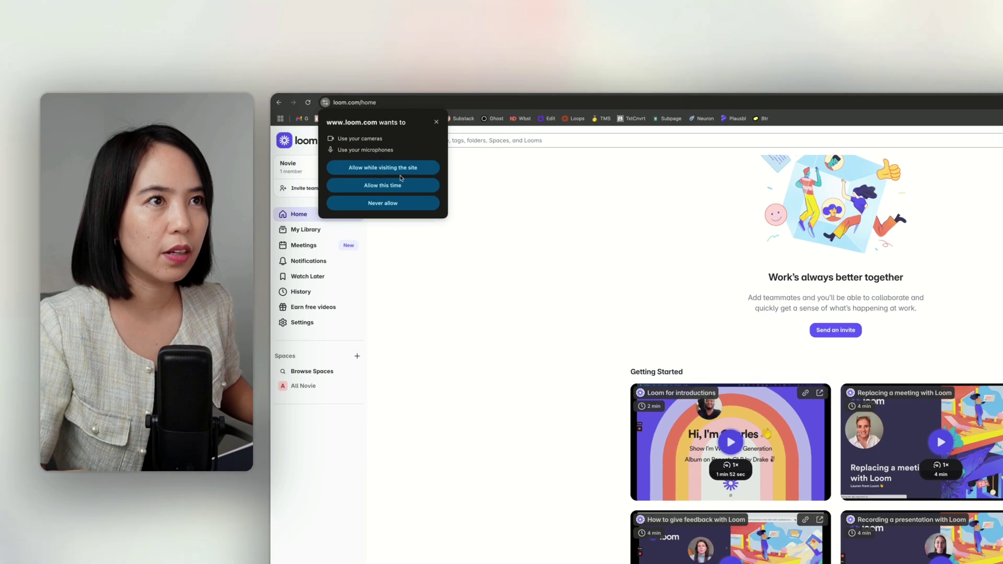
pyautogui.click(347, 144)
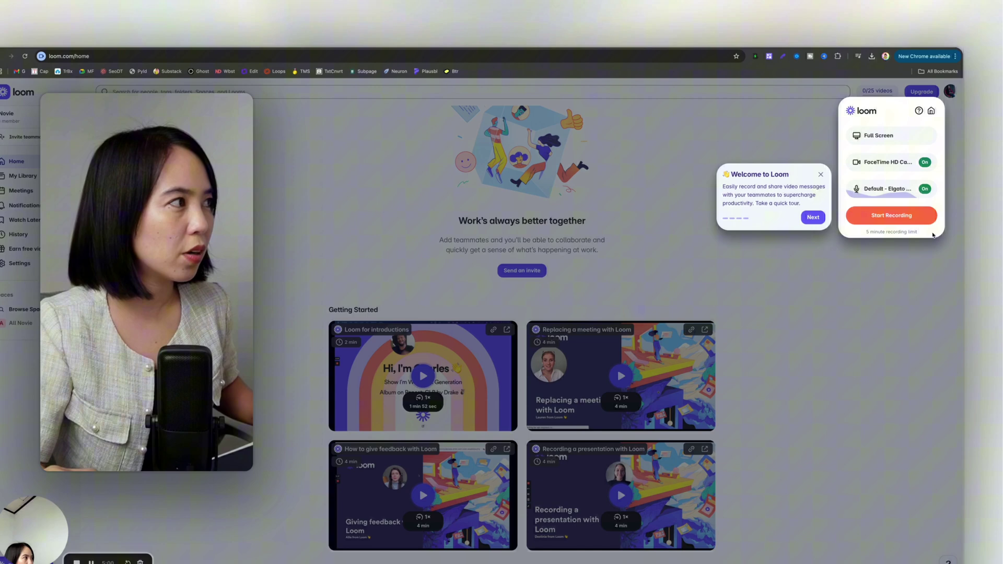
pyautogui.click(908, 175)
pyautogui.click(825, 202)
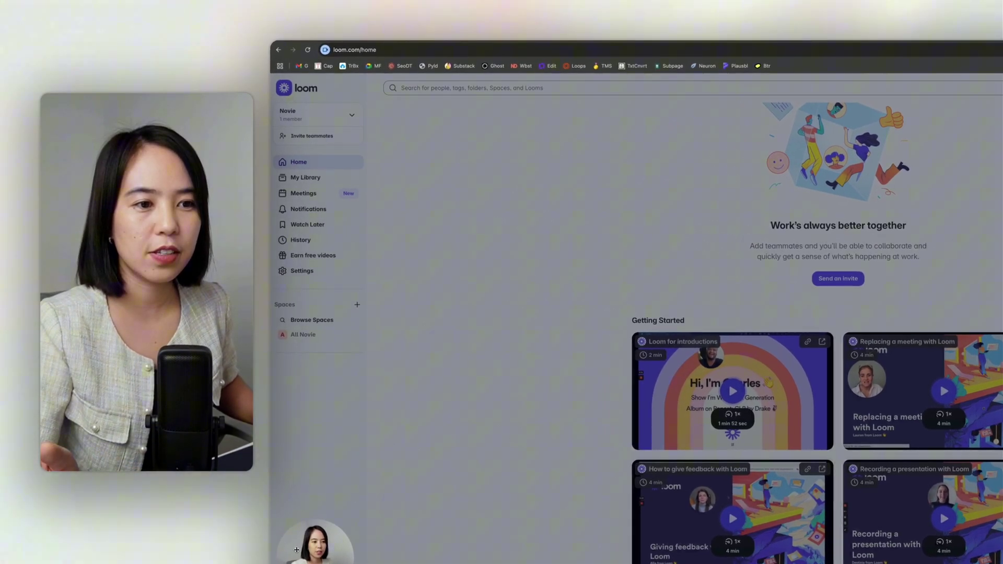
pyautogui.moveTo(296, 550); pyautogui.dragTo(394, 176)
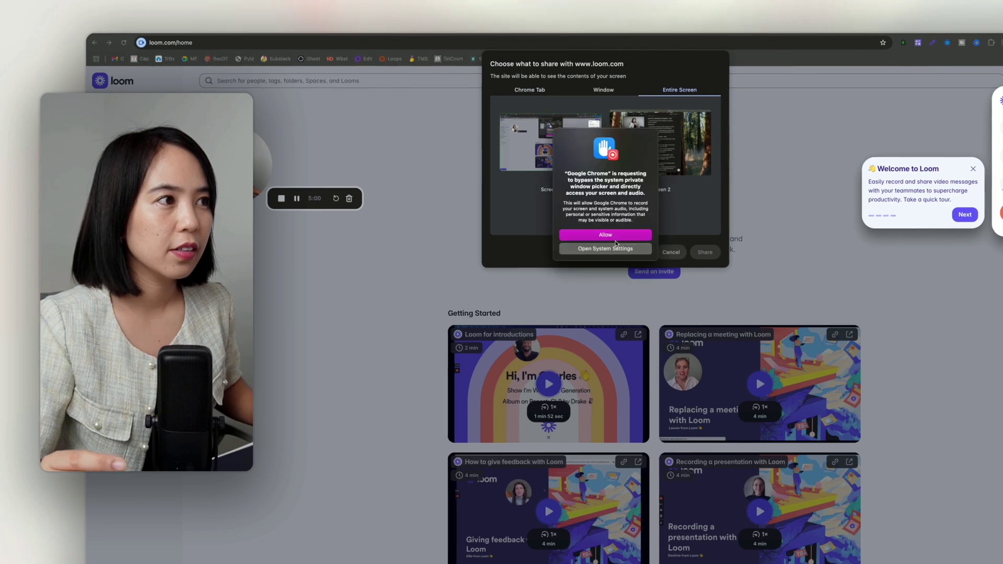
# Step: Share the Home | Loom browser window in the screen picker to start recording
pyautogui.click(614, 238)
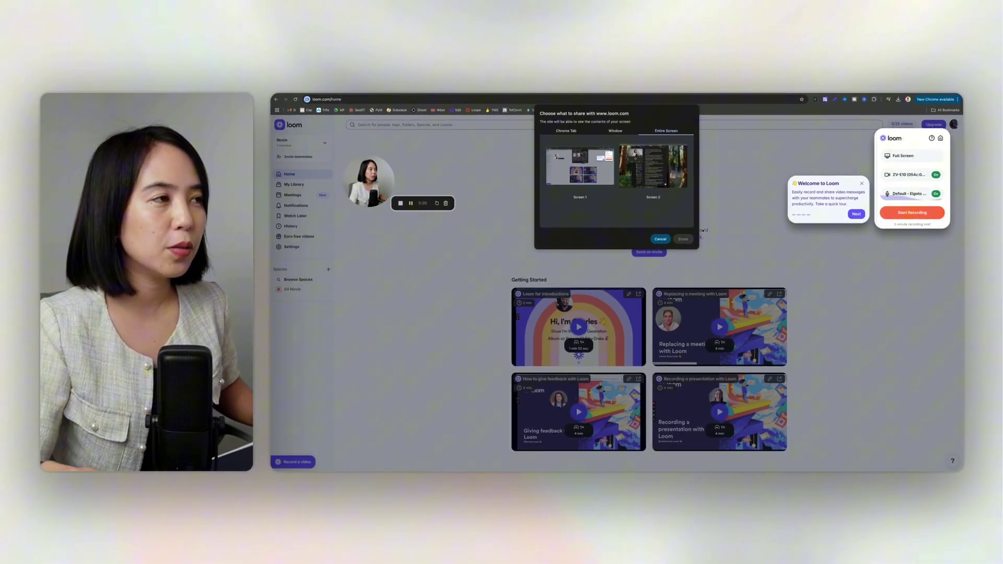
pyautogui.click(607, 131)
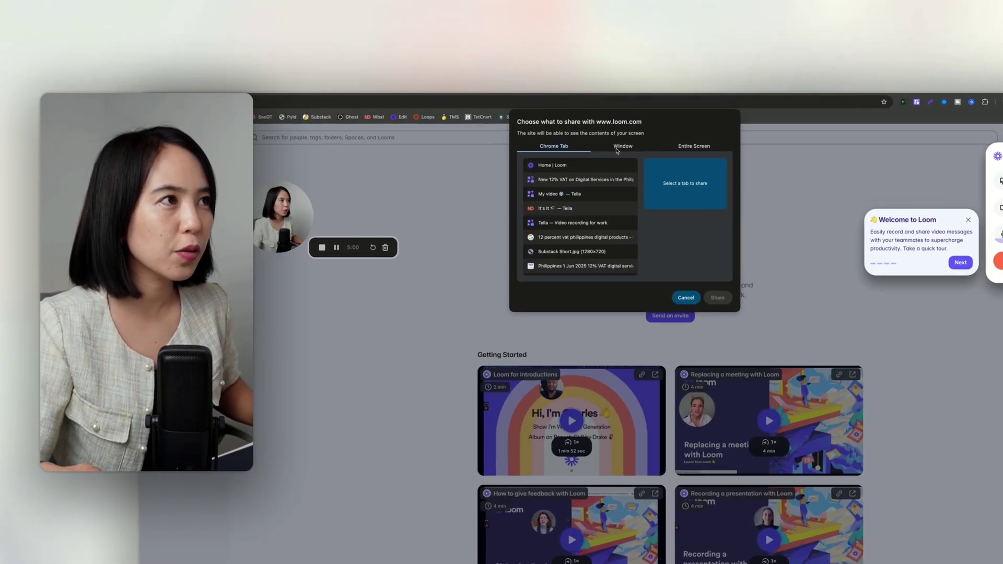
pyautogui.click(700, 149)
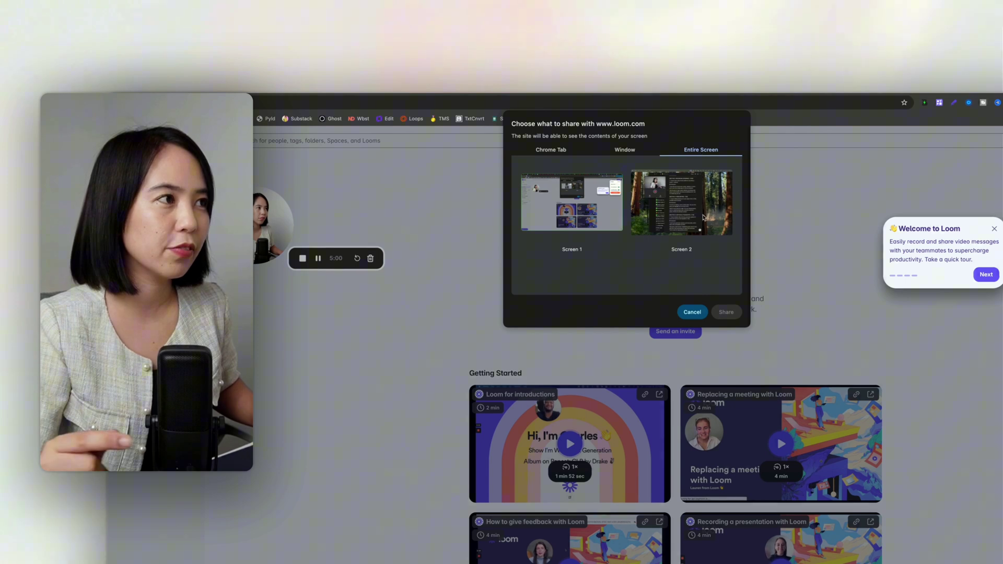
pyautogui.click(628, 150)
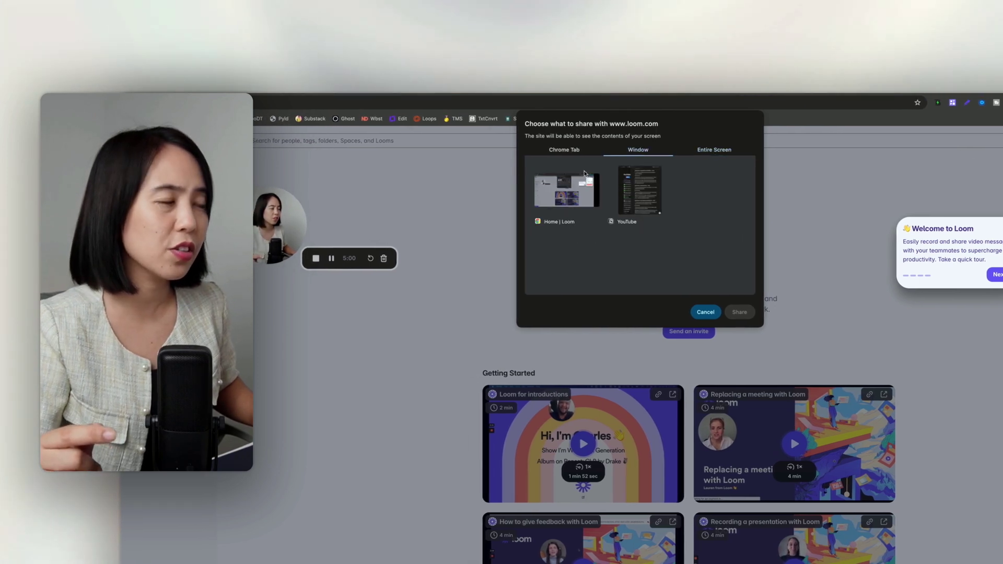
pyautogui.click(576, 196)
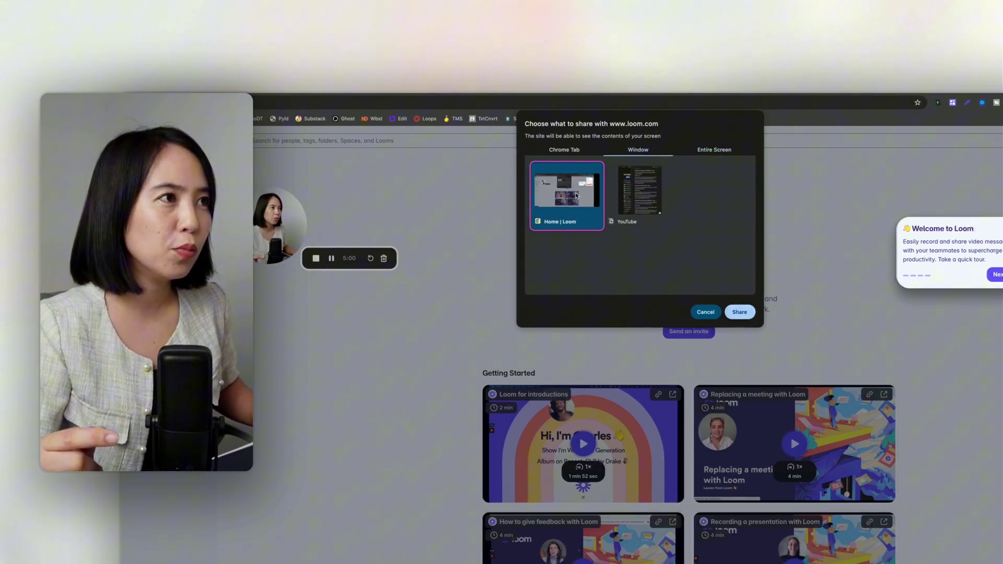
pyautogui.click(736, 313)
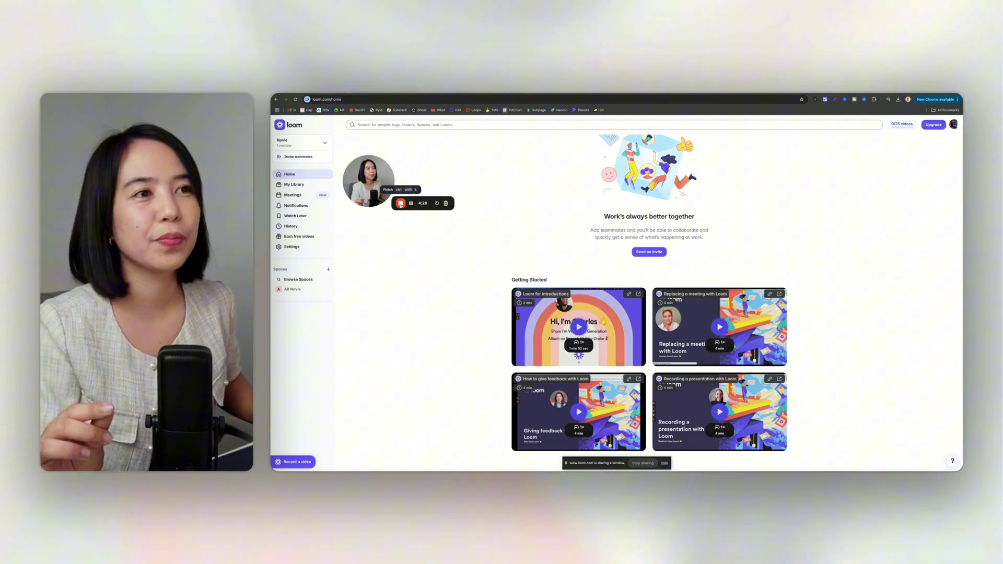
# Step: Stop the recording and view the new video's Edit options
pyautogui.click(400, 204)
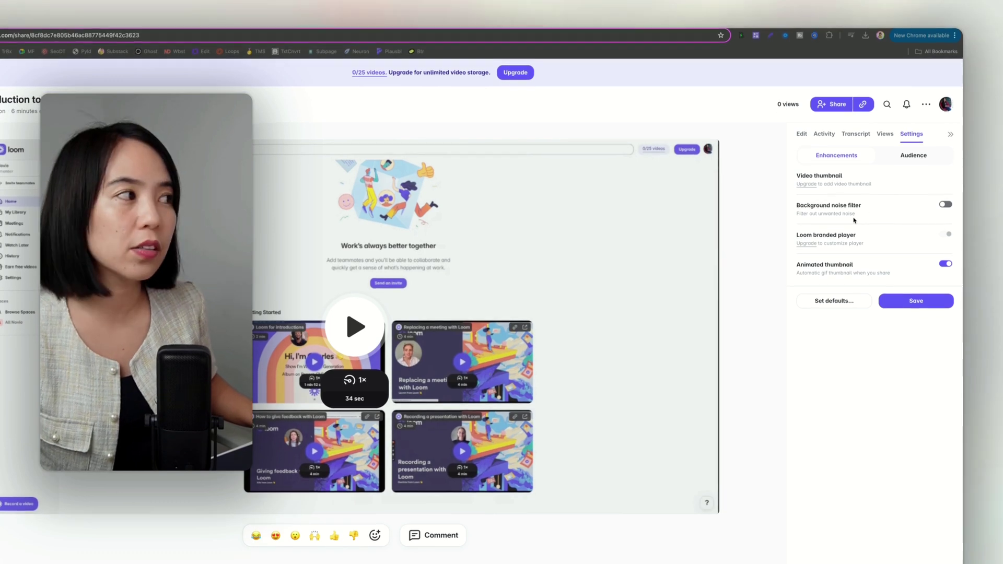
pyautogui.click(804, 134)
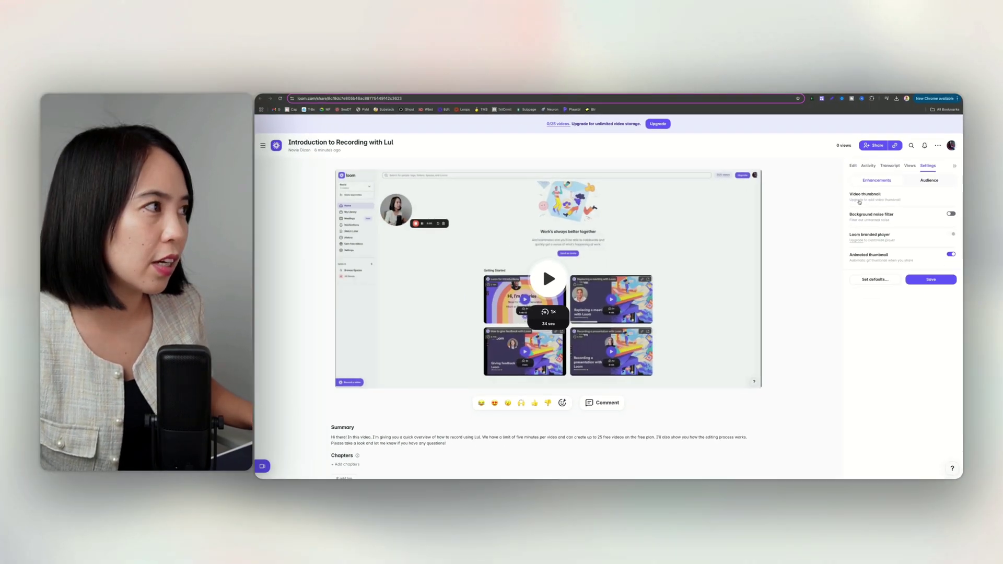
pyautogui.click(834, 168)
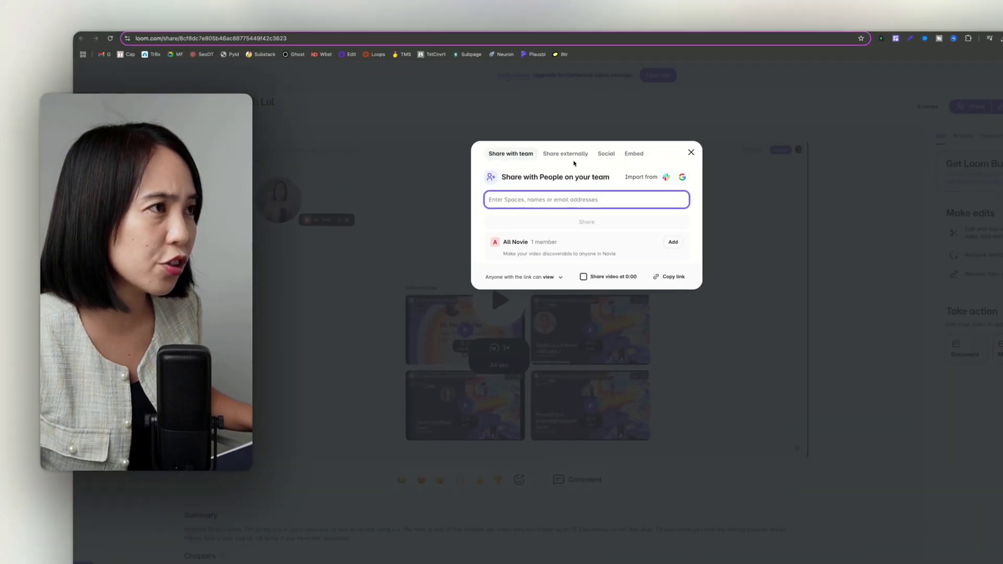
pyautogui.click(568, 154)
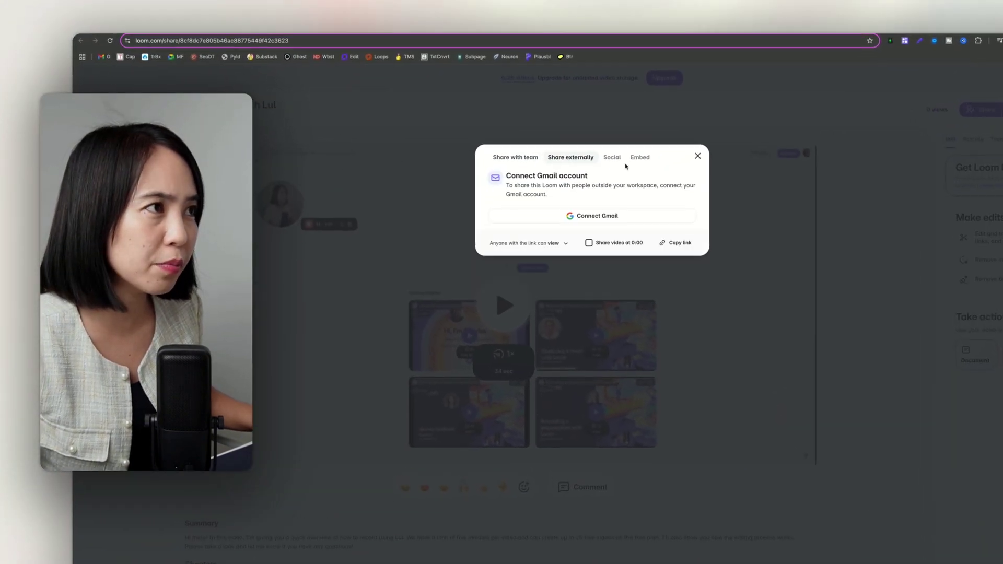
pyautogui.click(614, 159)
pyautogui.click(641, 157)
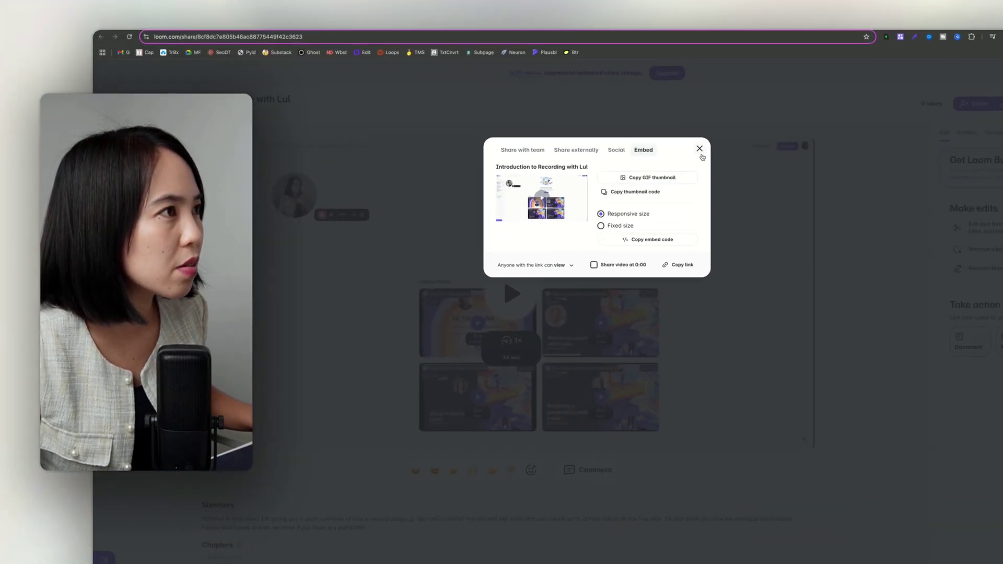
pyautogui.click(700, 149)
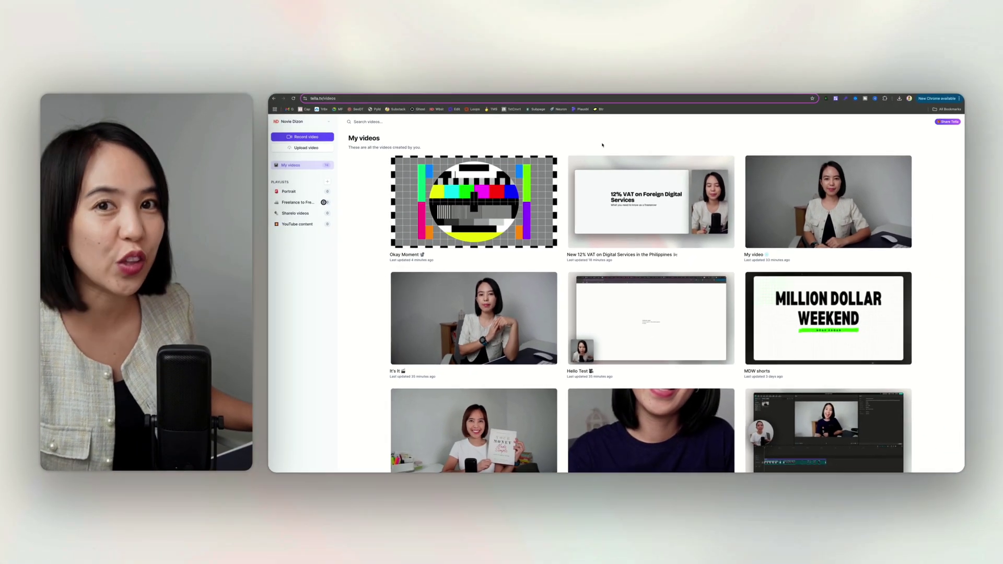
# Step: Scroll through the My videos grid to review the recorded videos
pyautogui.scroll(-10, 584, 397)
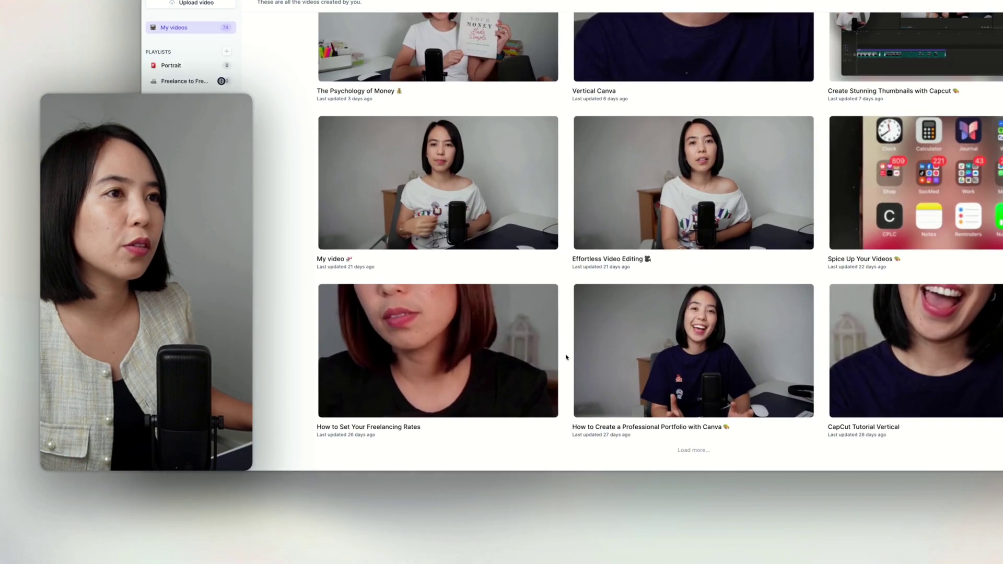
pyautogui.scroll(10, 585, 397)
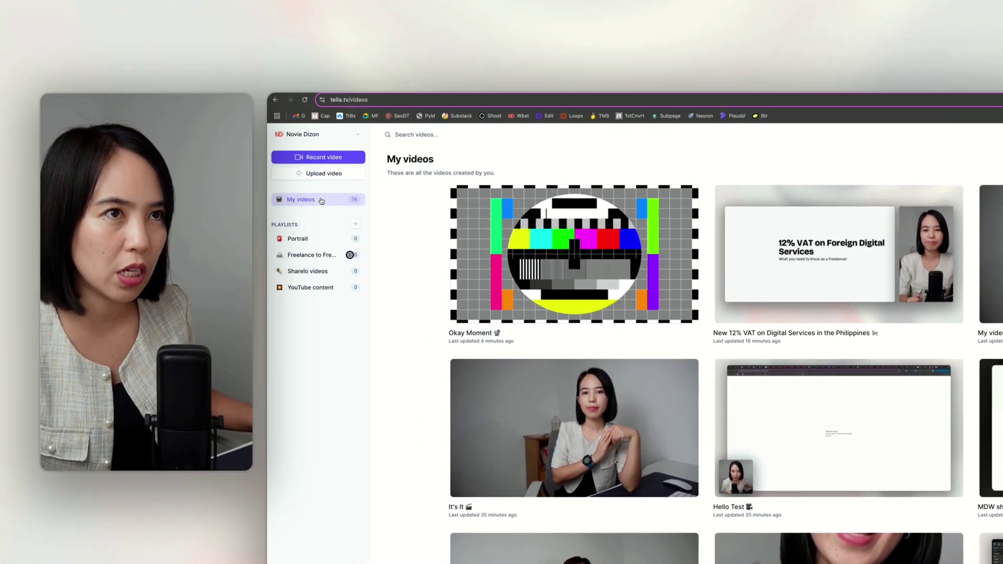
pyautogui.scroll(-10, 726, 222)
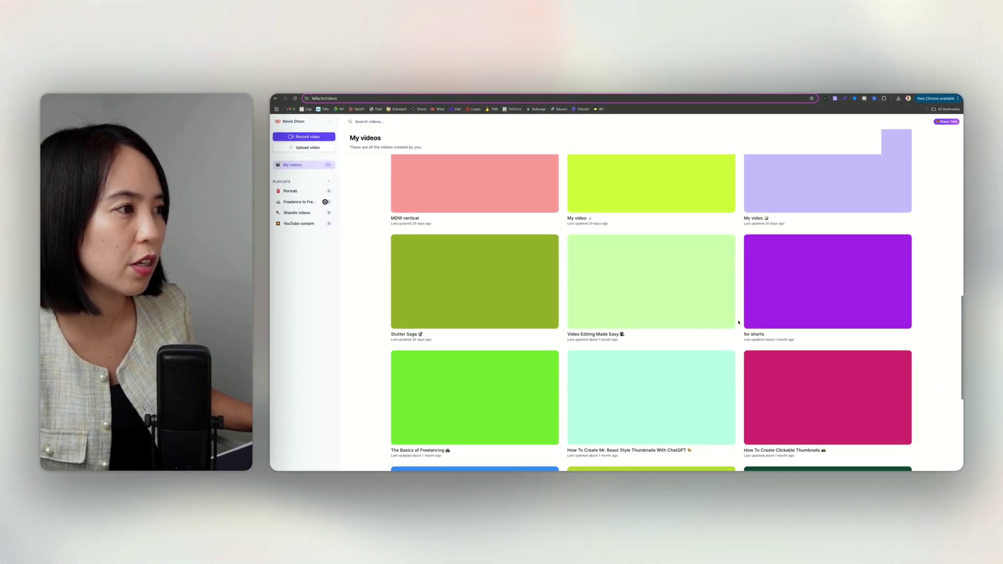
pyautogui.scroll(10, 737, 319)
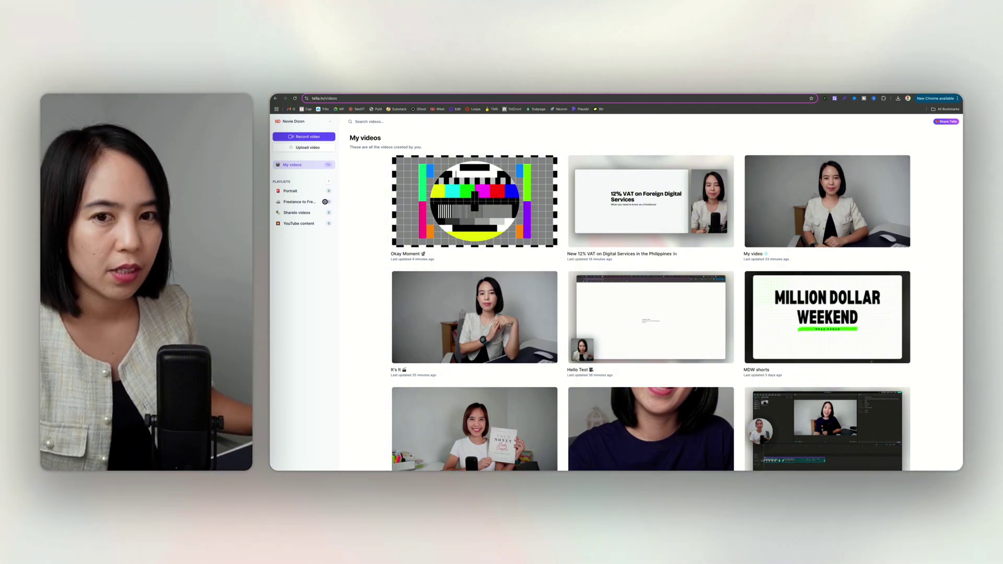
pyautogui.moveTo(617, 356)
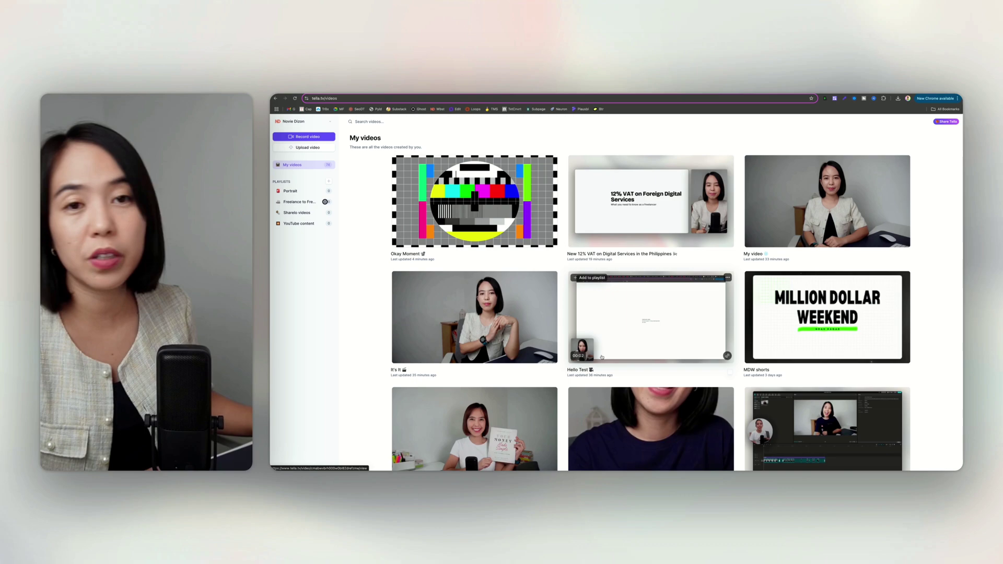
pyautogui.scroll(-3, 547, 390)
# Step: Open 'Create Stunning Thumbnails with Capcut' in the editor and preview Trim, Background, Border, Subtitles and Crop
pyautogui.click(547, 391)
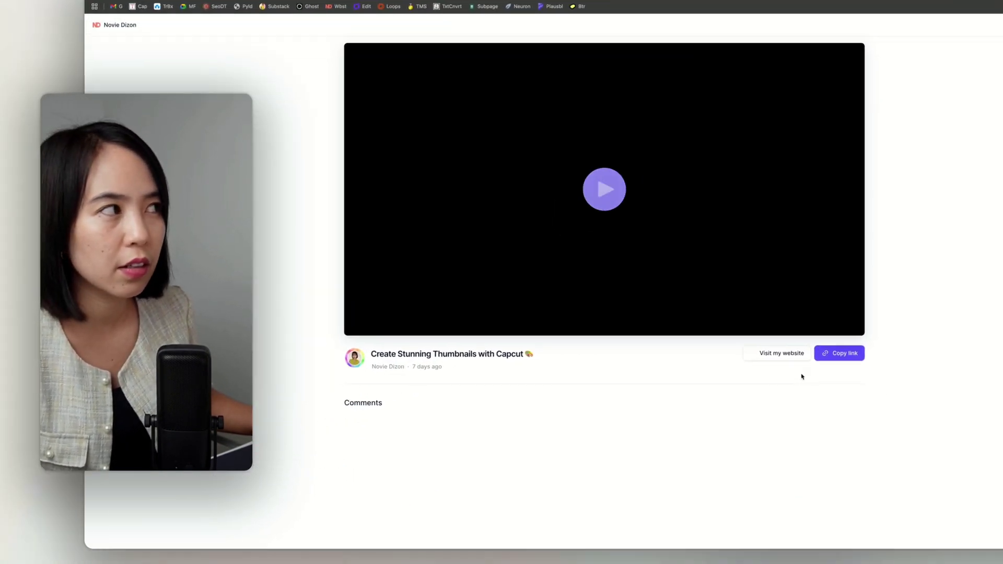
pyautogui.click(871, 64)
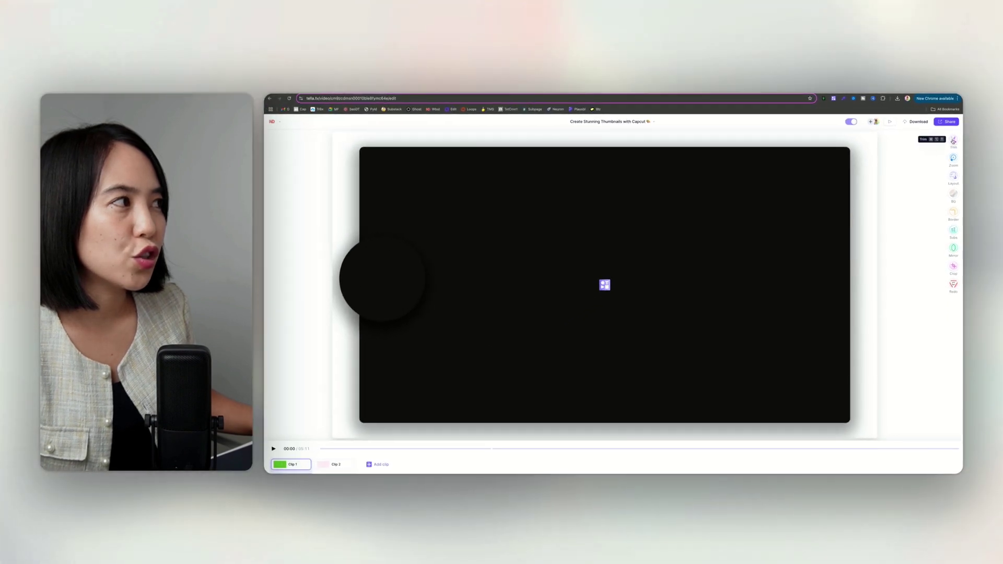
pyautogui.click(953, 141)
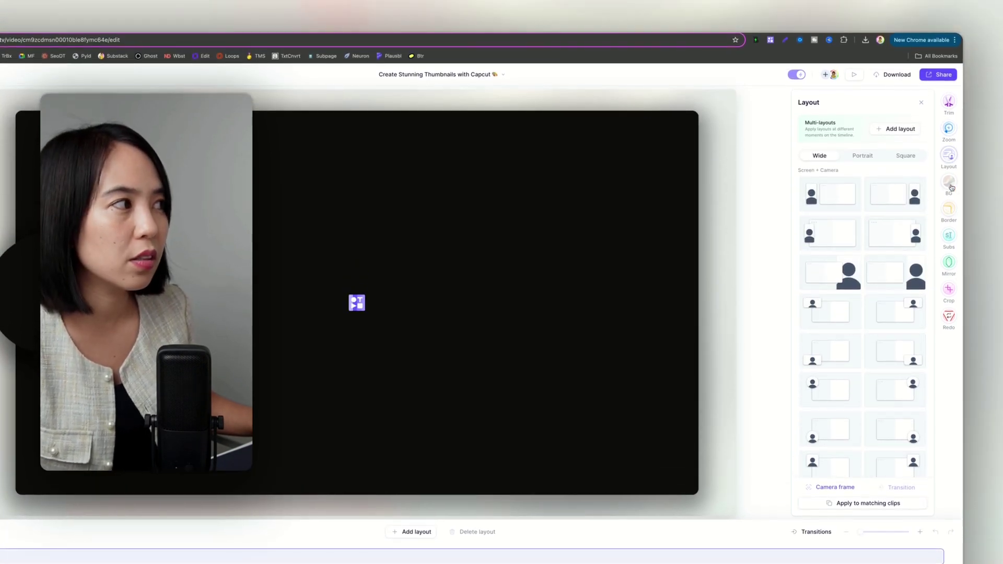
pyautogui.click(949, 183)
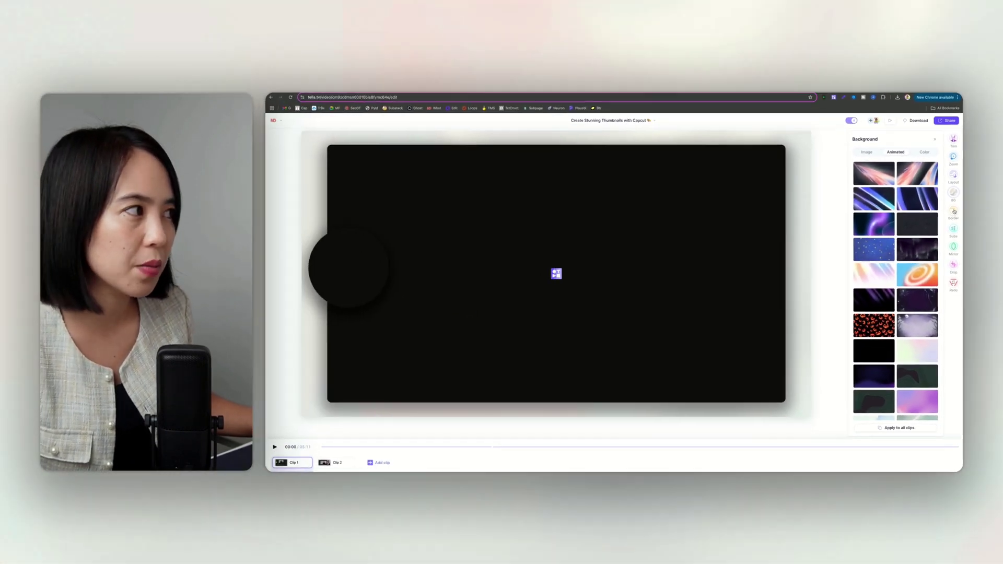
pyautogui.click(949, 193)
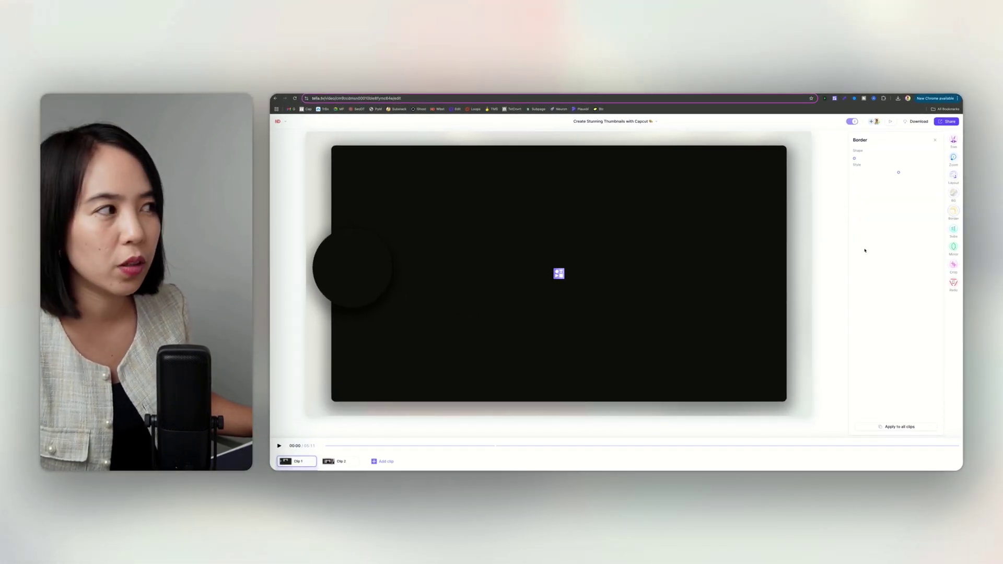
pyautogui.click(953, 230)
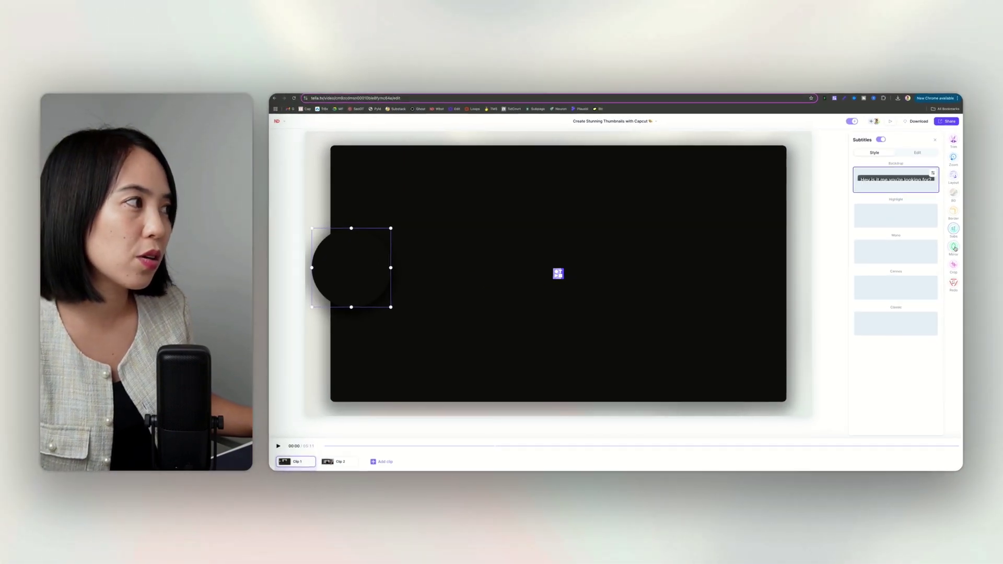
pyautogui.click(953, 265)
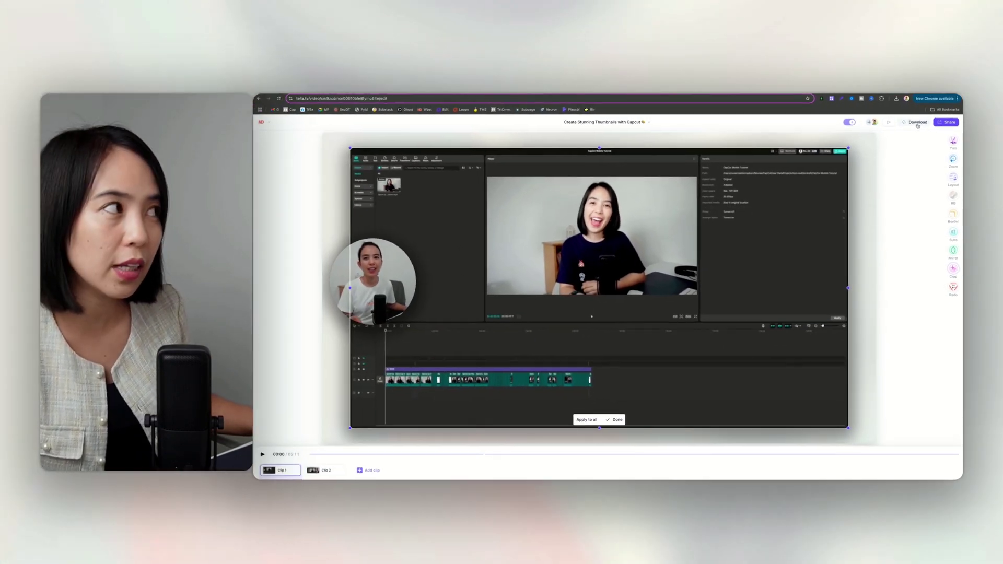
pyautogui.click(896, 137)
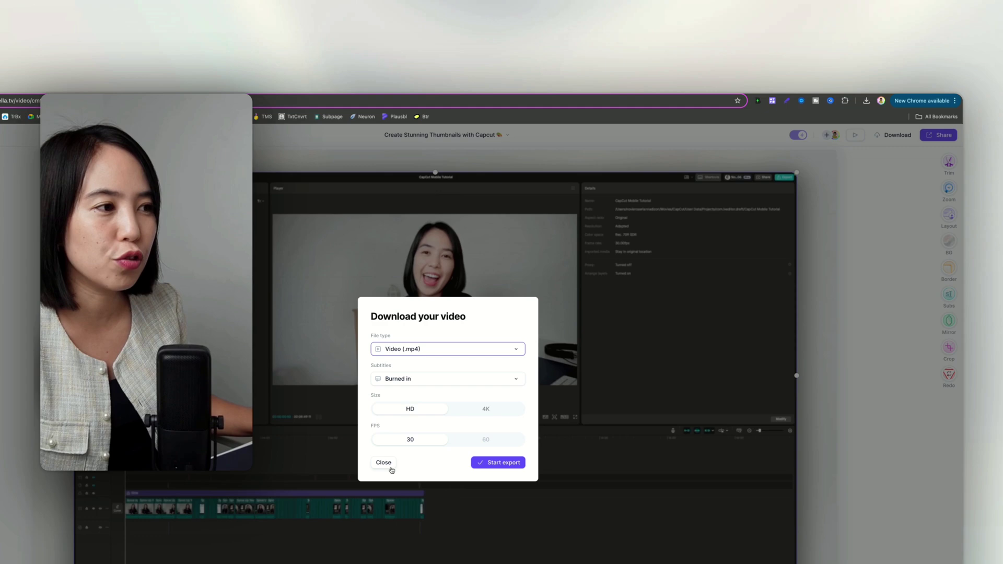
pyautogui.click(378, 466)
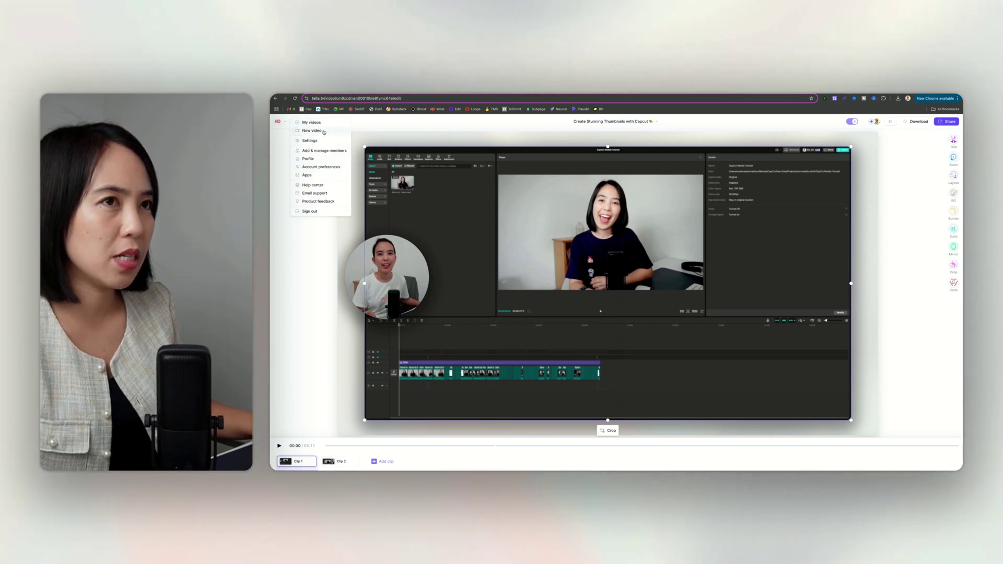
# Step: Return to the Tella My videos library, then switch to the Loom pricing tab
pyautogui.click(312, 122)
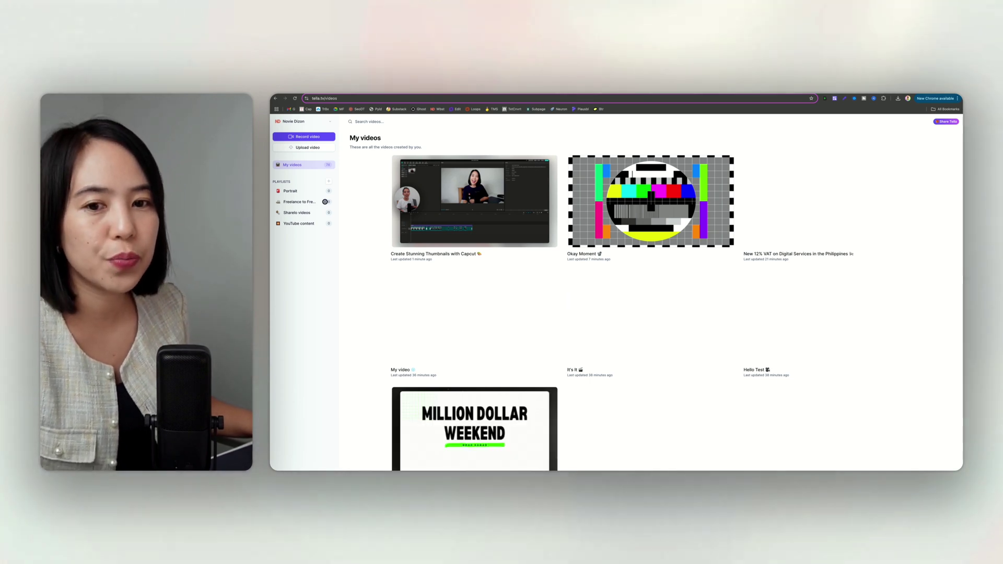
pyautogui.hotkey('ctrl', 'Tab')
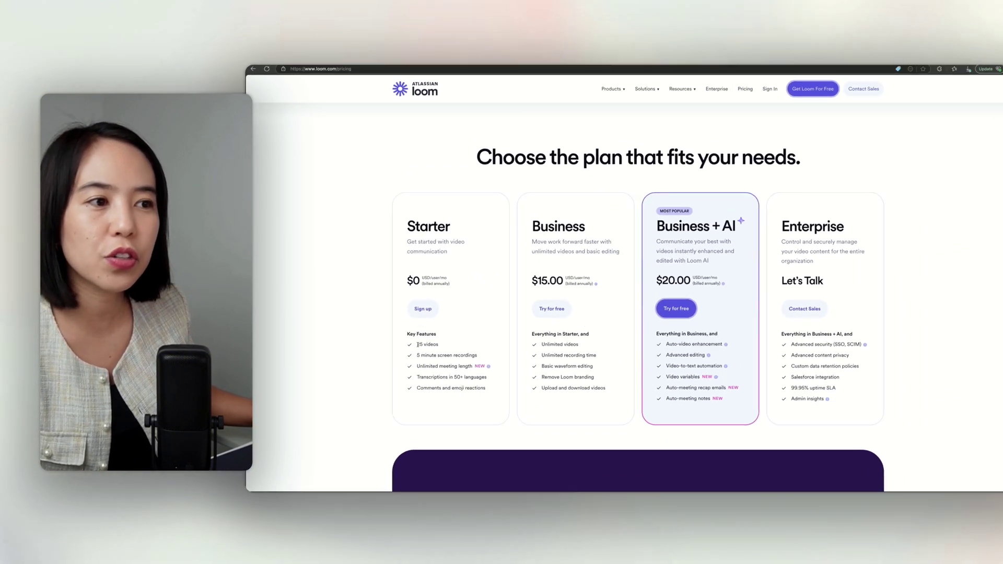
pyautogui.tripleClick(419, 344)
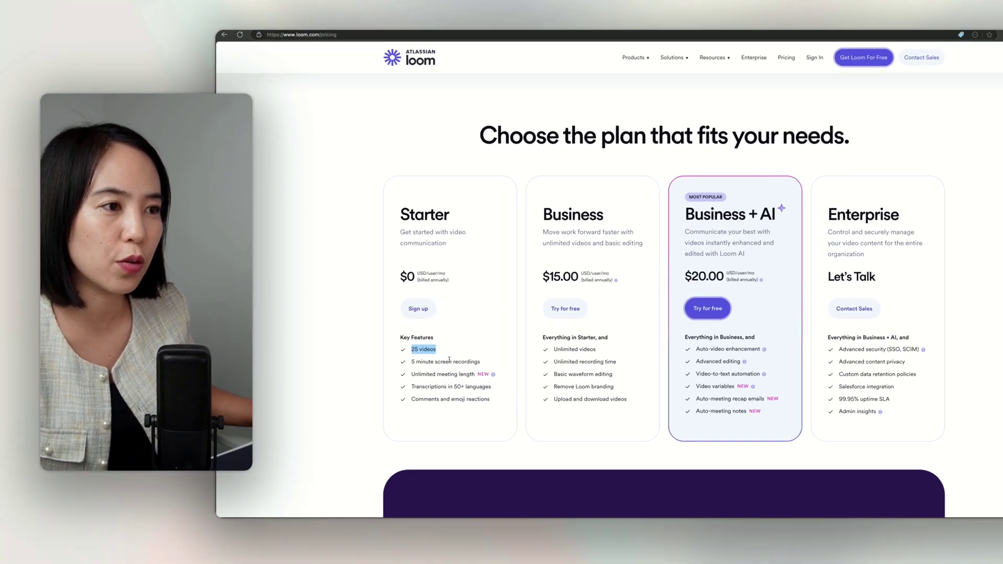
pyautogui.click(462, 371)
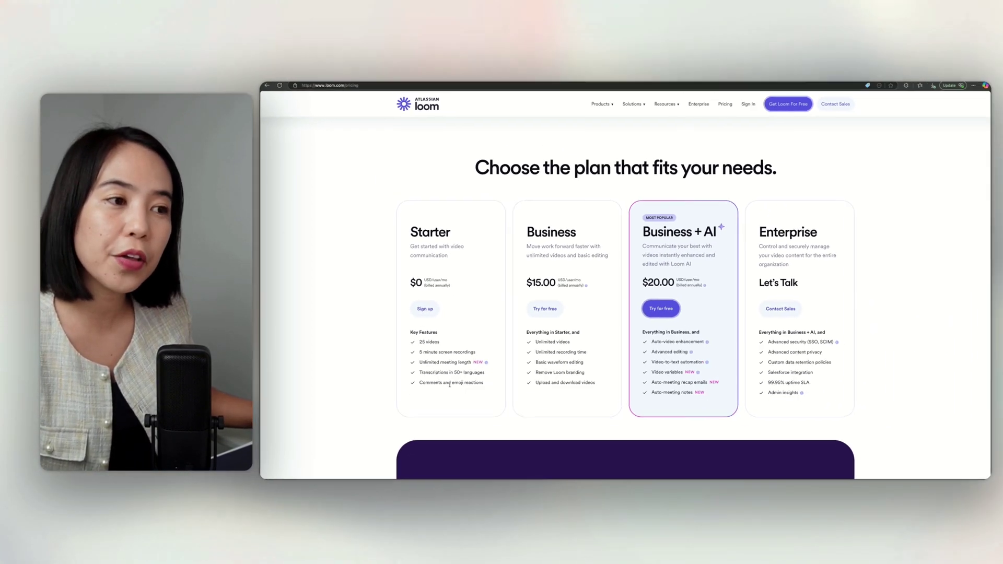
pyautogui.scroll(-1, 501, 365)
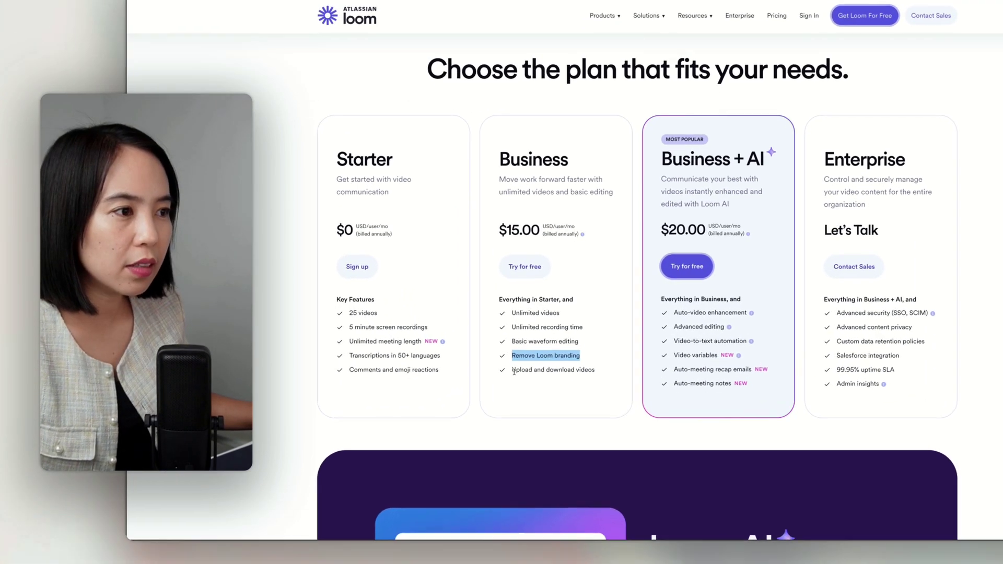
pyautogui.moveTo(515, 370); pyautogui.dragTo(595, 371)
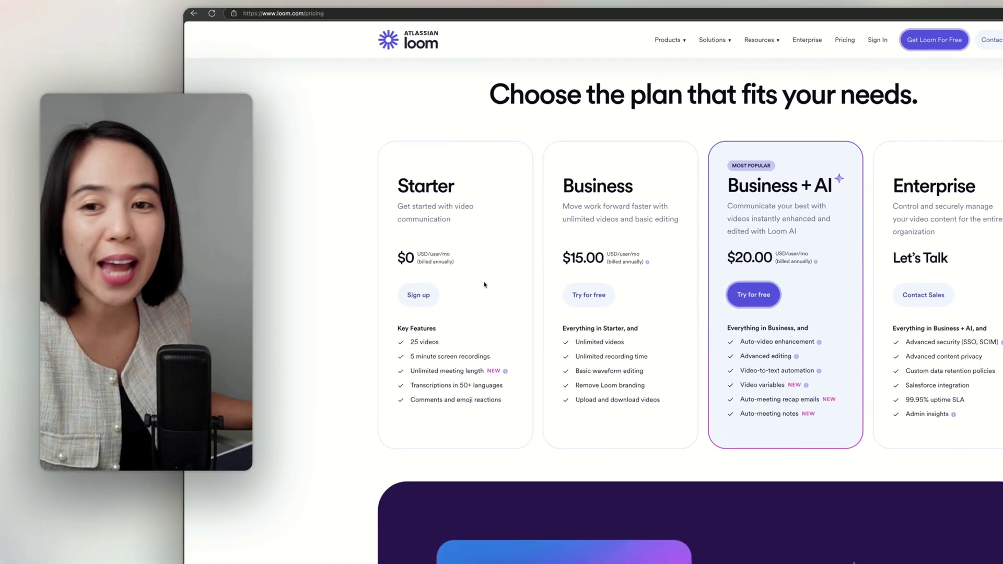
pyautogui.click(420, 235)
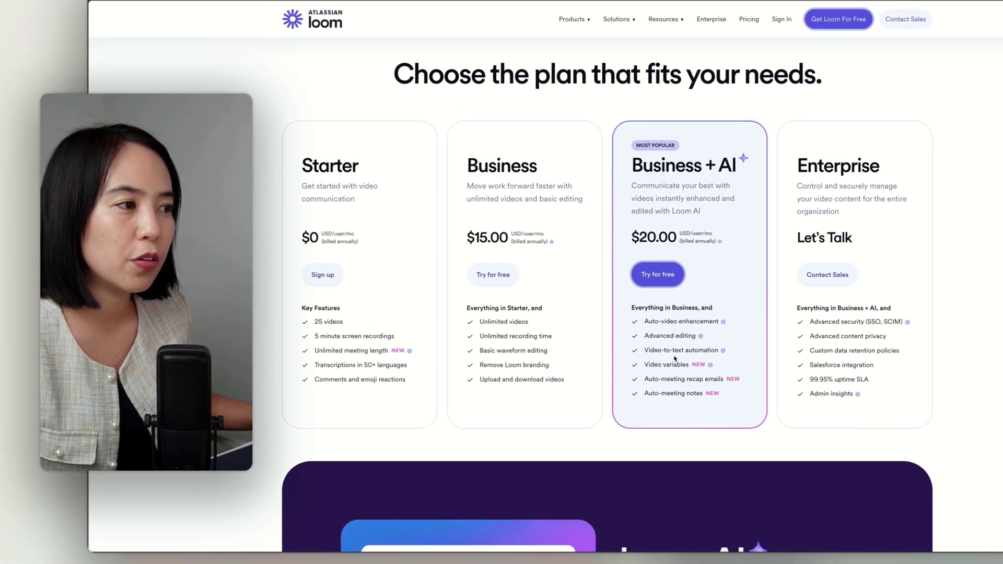
pyautogui.scroll(1, 551, 315)
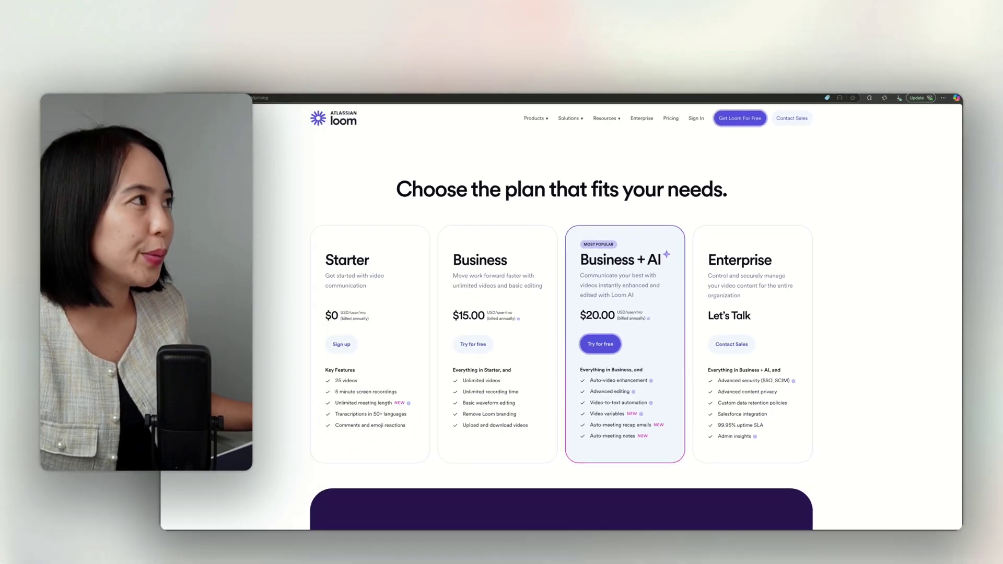
# Step: Open Tella's pricing page and highlight Premium's Custom branding feature and $34 price
pyautogui.hotkey('ctrl', 'Tab')
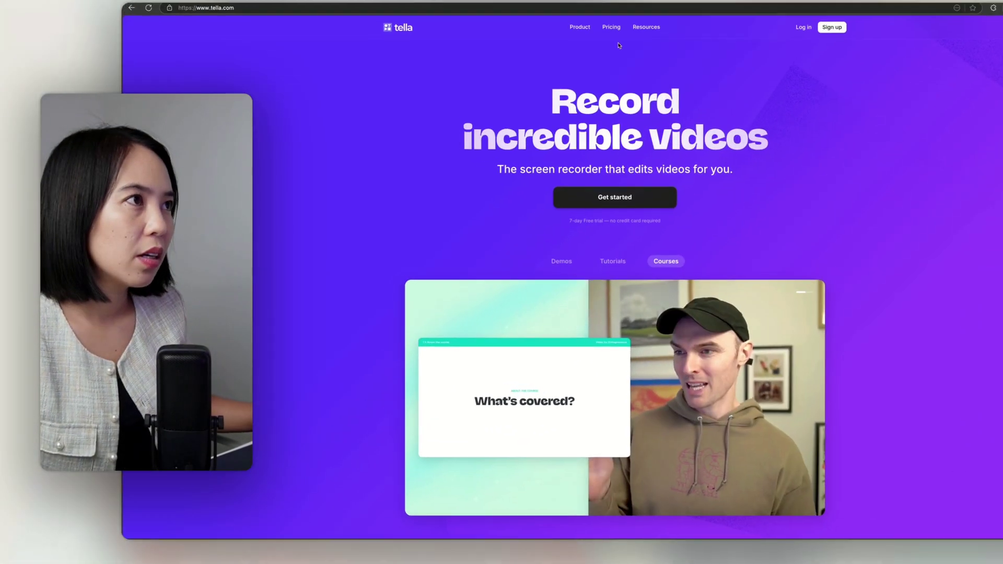
pyautogui.click(611, 27)
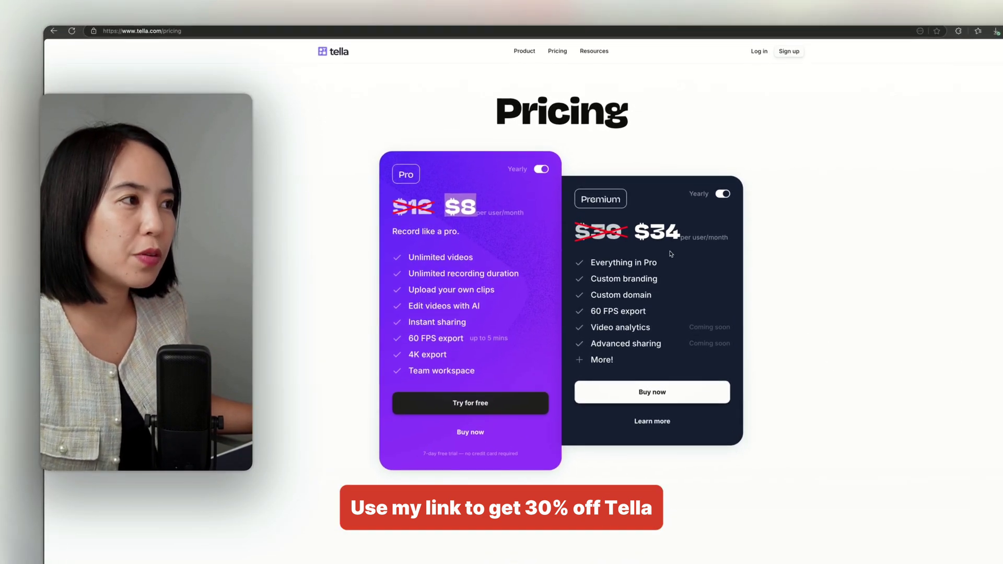
pyautogui.moveTo(596, 278); pyautogui.dragTo(685, 259)
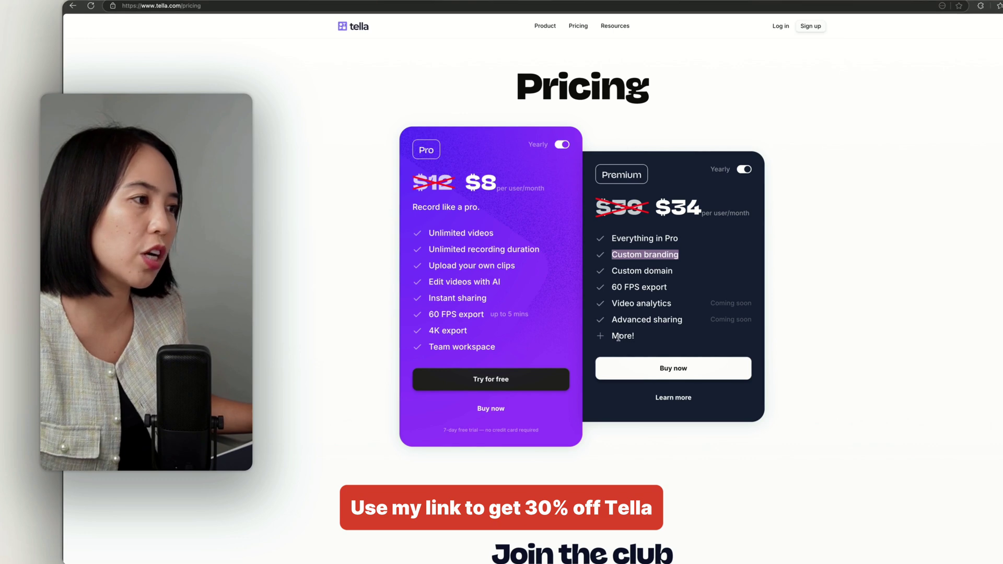
pyautogui.moveTo(671, 203); pyautogui.dragTo(702, 205)
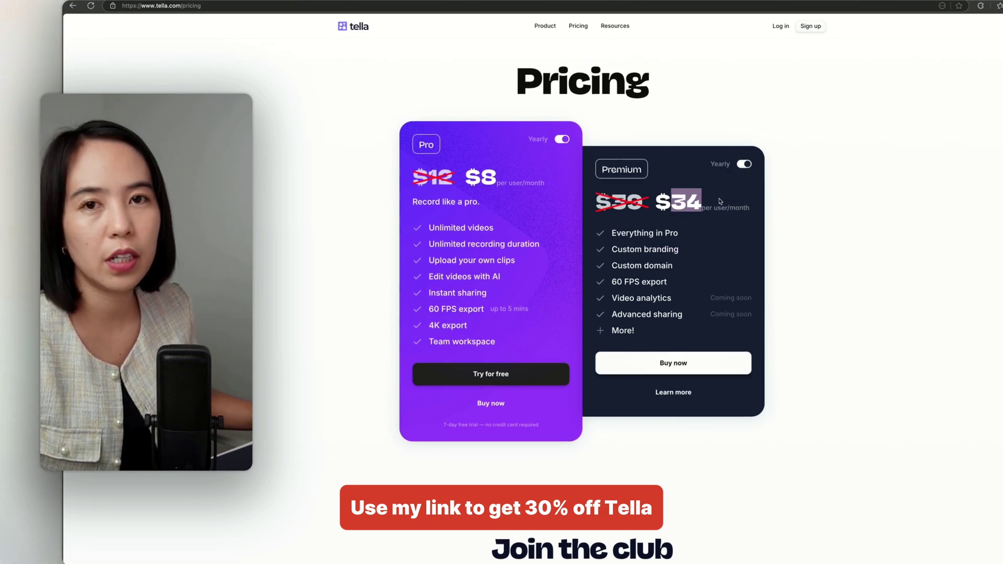